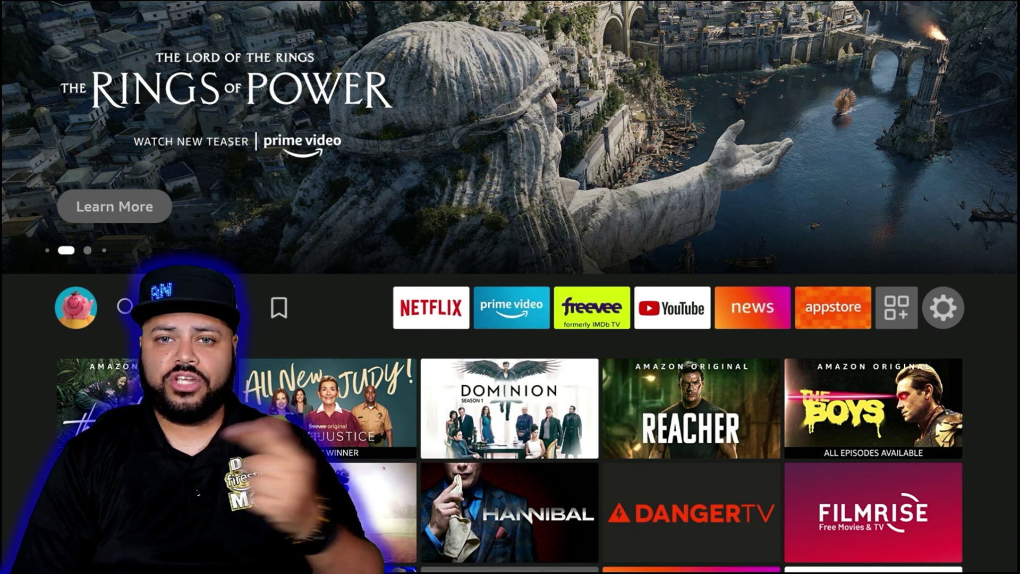
Move right along the home screen's top app row to the Settings gear
{"action": "key", "text": "Right"}
{"action": "key", "text": "Right"}
{"action": "key", "text": "Right"}
{"action": "key", "text": "Right"}
{"action": "key", "text": "Right"}
{"action": "key", "text": "Right"}
{"action": "key", "text": "Right"}
{"action": "key", "text": "Right"}
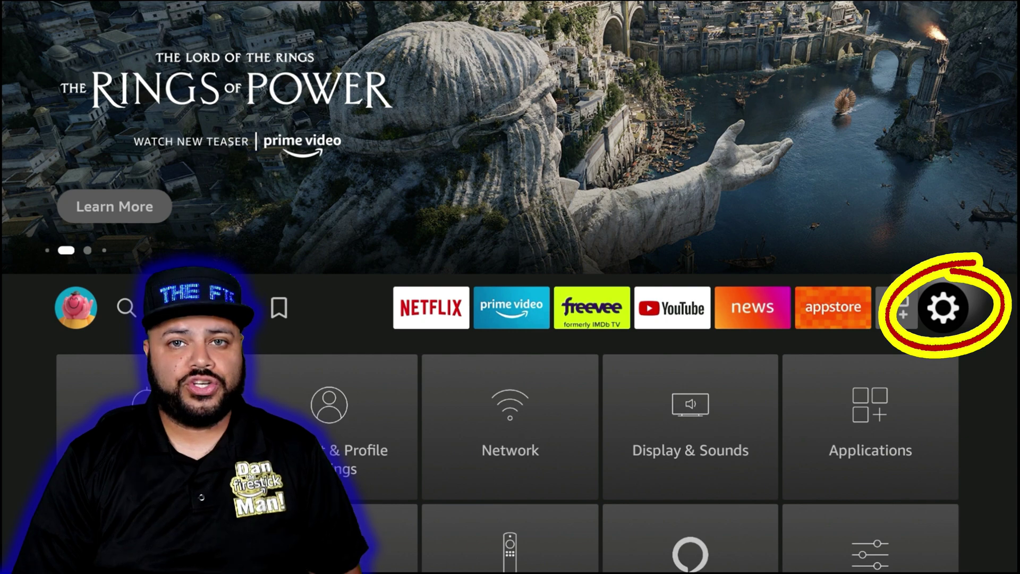
Go to Applications and open the Amazon Photos settings
{"action": "key", "text": "Down"}
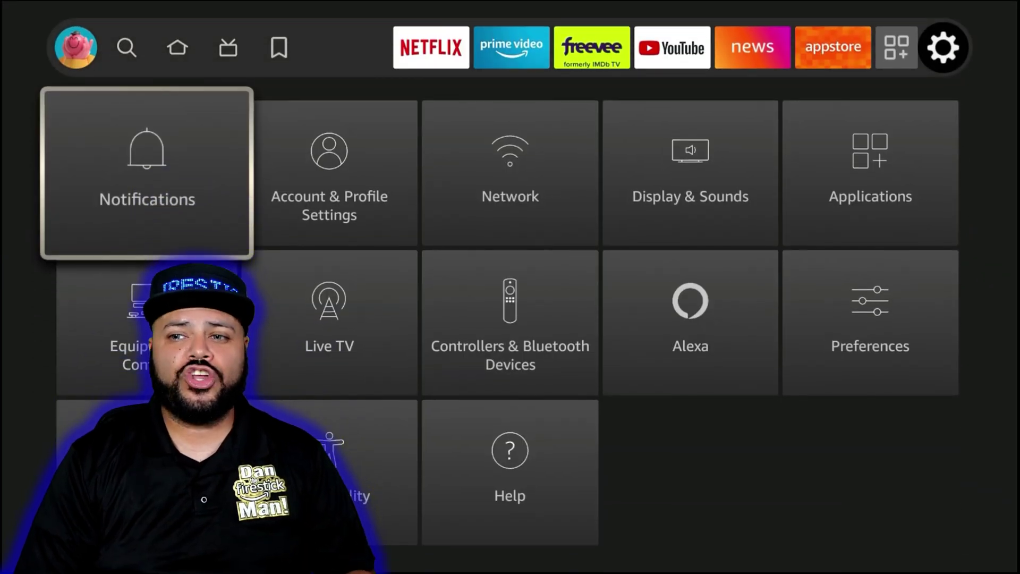
{"action": "key", "text": "Right"}
{"action": "key", "text": "Right"}
{"action": "key", "text": "Right"}
{"action": "key", "text": "Right"}
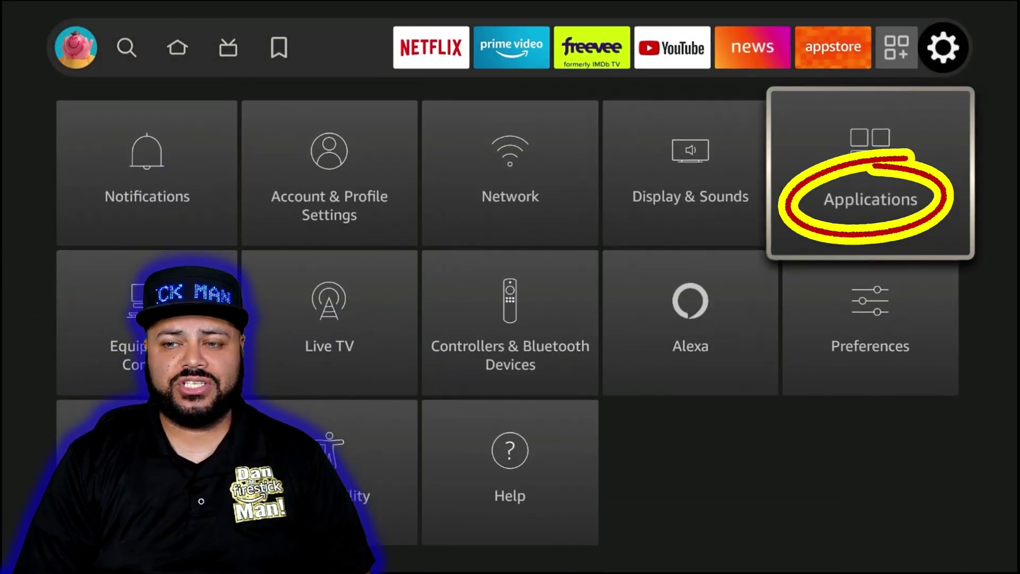
{"action": "key", "text": "Return"}
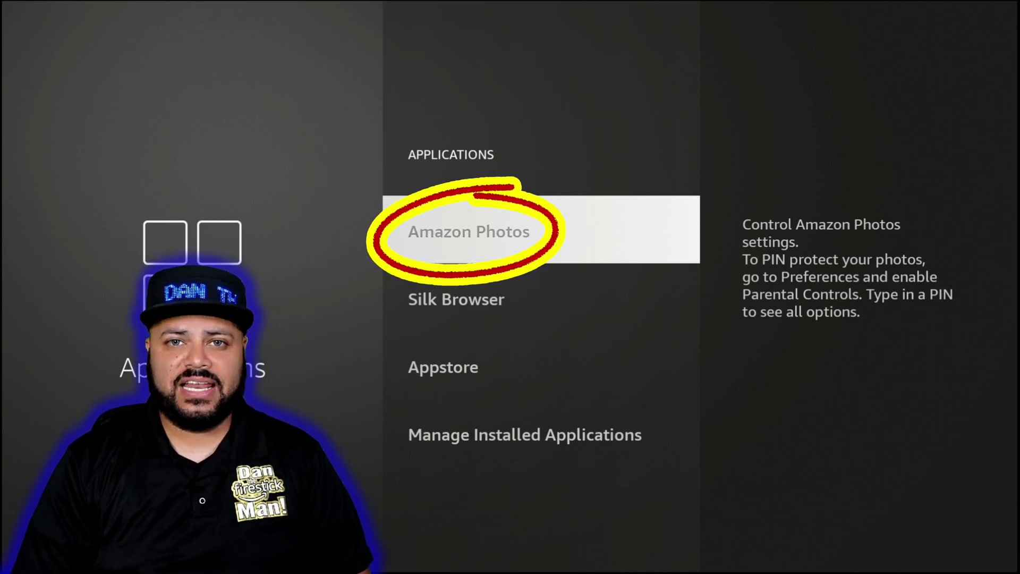
{"action": "key", "text": "Return"}
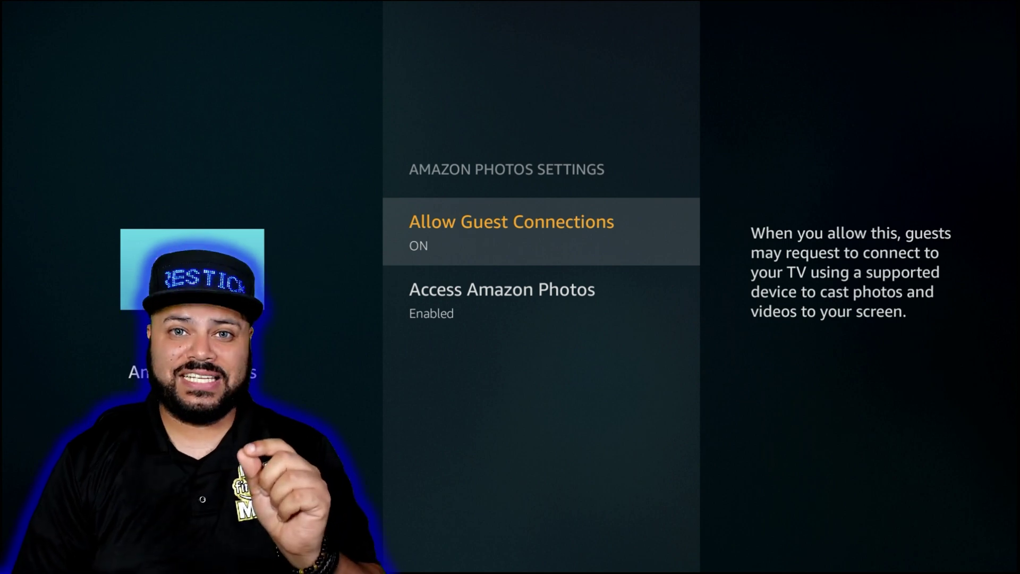
Set Access Amazon Photos to Disable, confirm it, and return to the Applications list
{"action": "key", "text": "Down"}
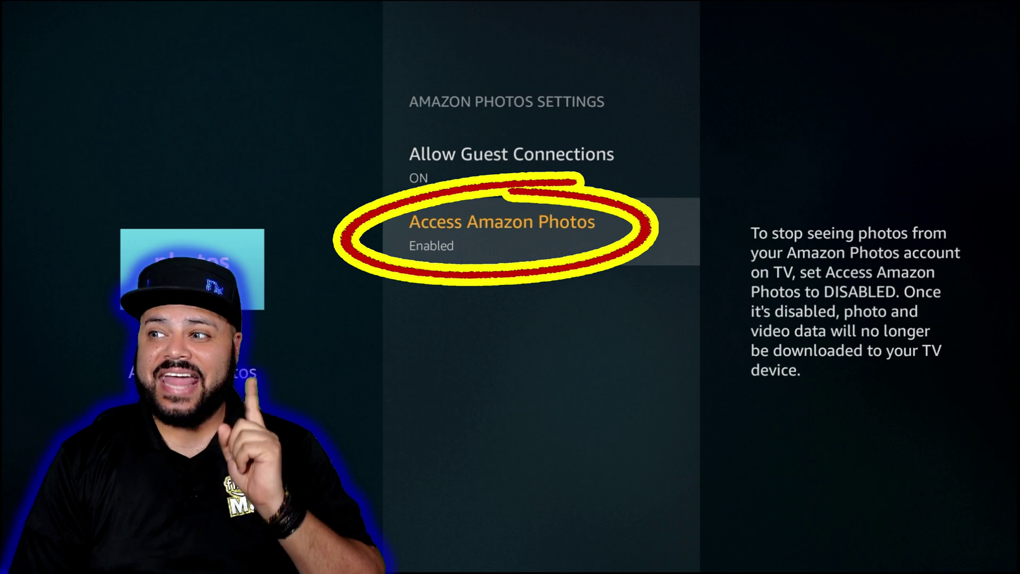
{"action": "key", "text": "Return"}
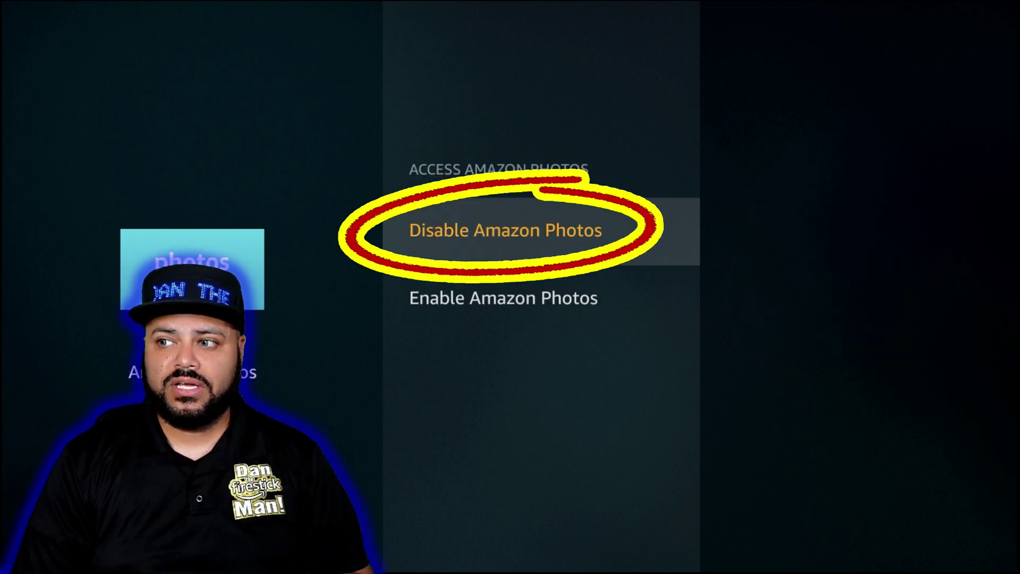
{"action": "key", "text": "Return"}
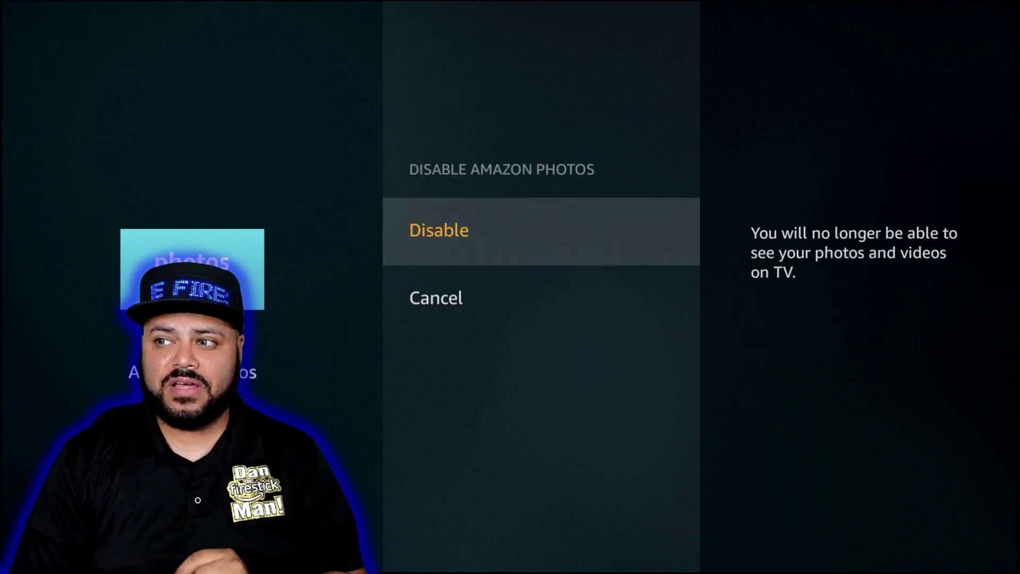
{"action": "key", "text": "Return"}
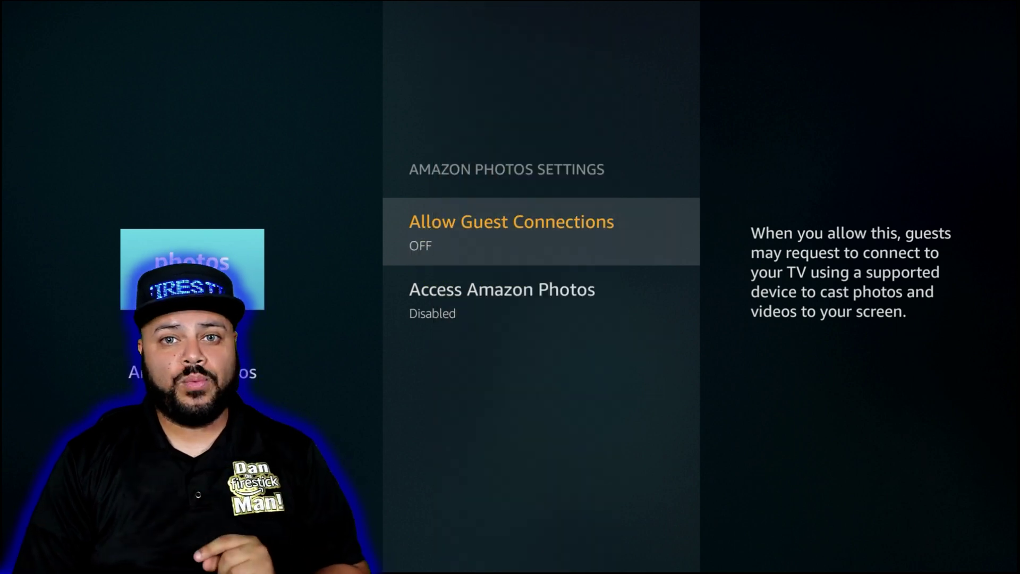
{"action": "key", "text": "Escape"}
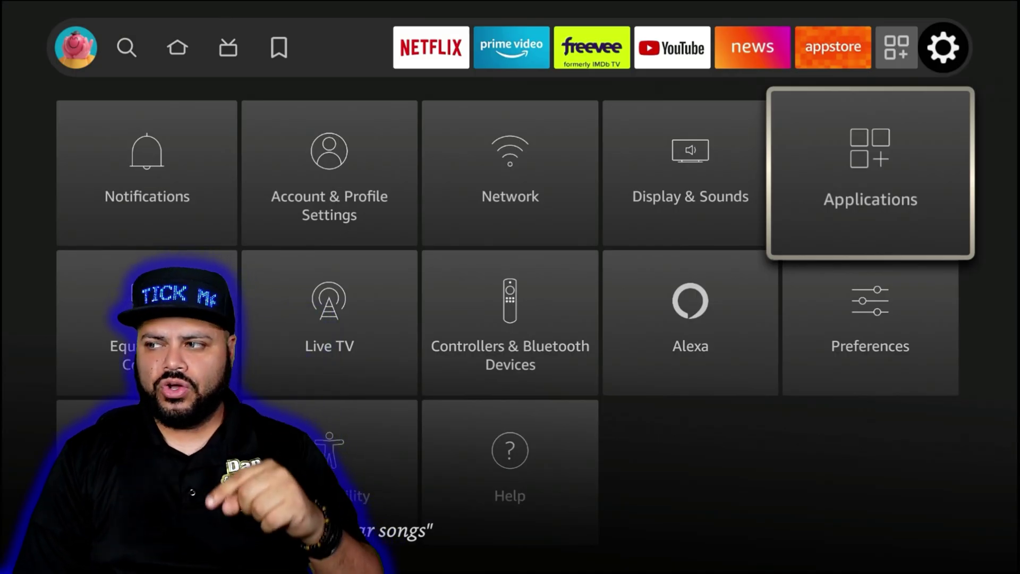
Go to Preferences and open Privacy Settings
{"action": "key", "text": "Down"}
{"action": "key", "text": "Return"}
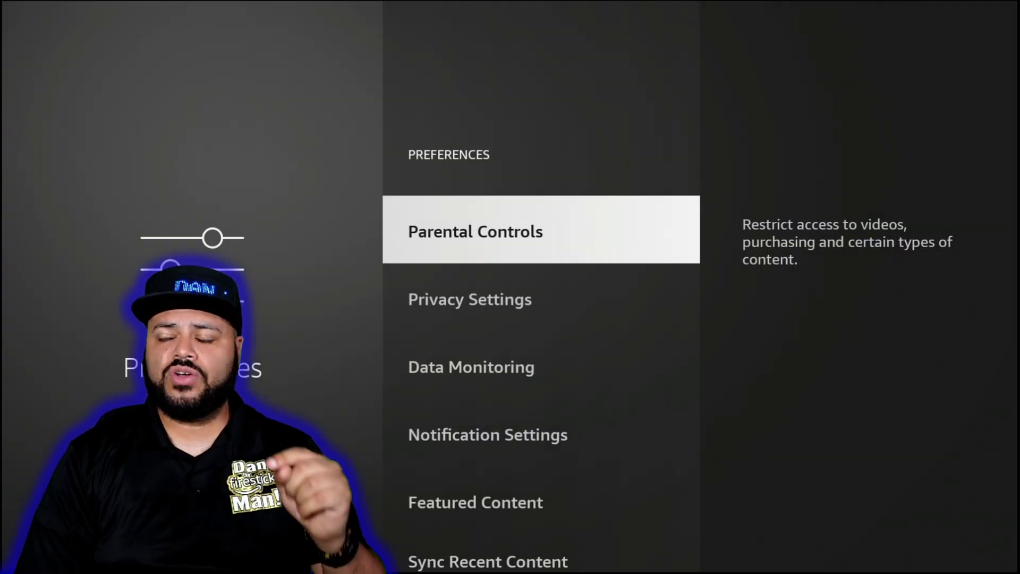
{"action": "key", "text": "Down"}
{"action": "key", "text": "Return"}
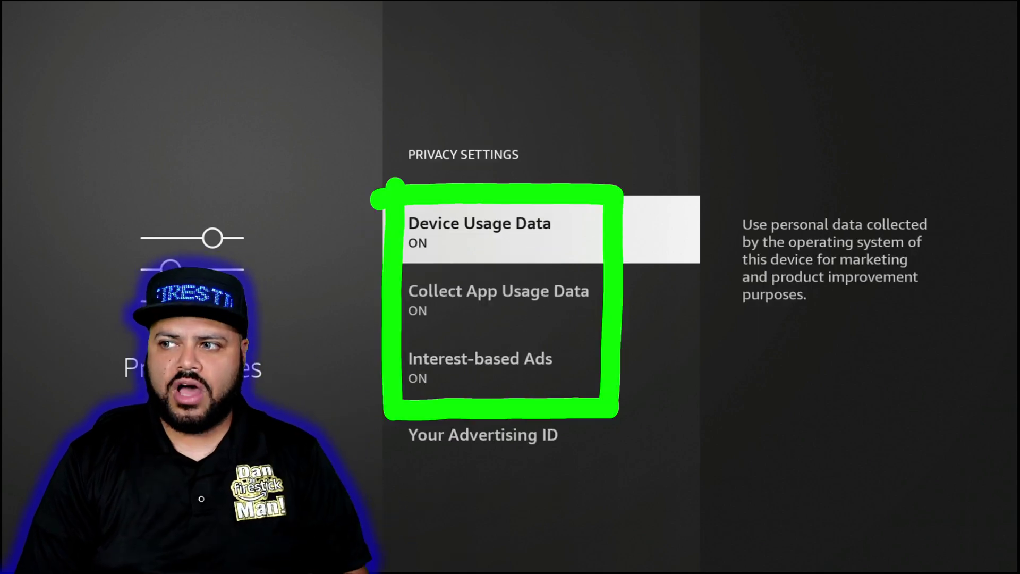
Turn off Device Usage Data, Collect App Usage Data and Interest-based Ads, then return to Preferences
{"action": "key", "text": "Return"}
{"action": "key", "text": "Return"}
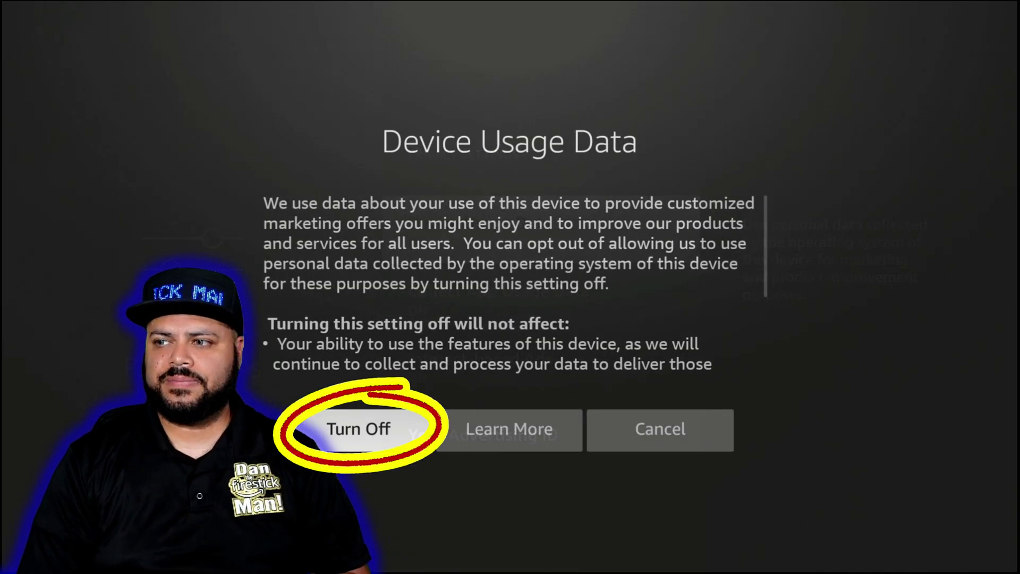
{"action": "key", "text": "Down"}
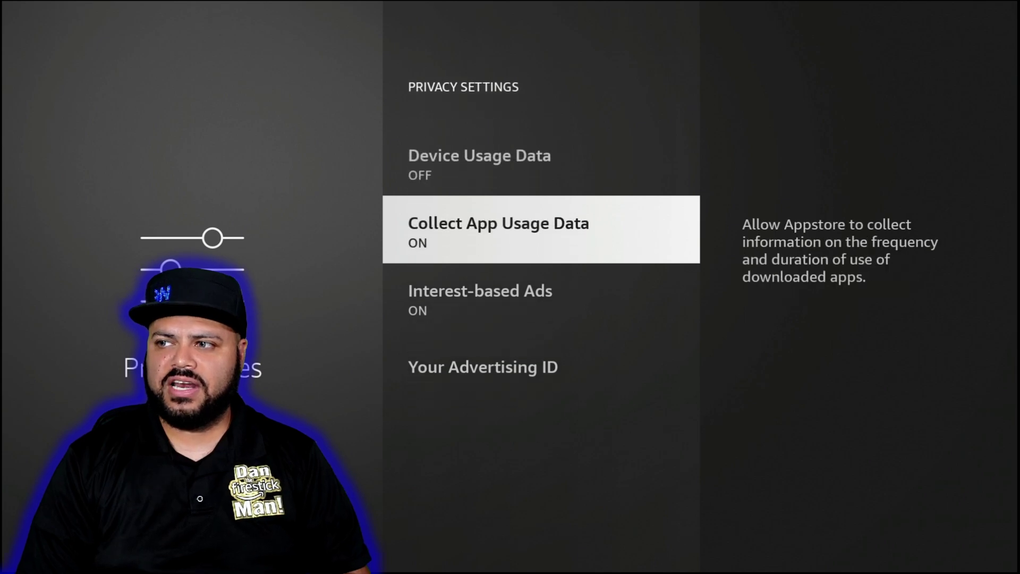
{"action": "key", "text": "Return"}
{"action": "key", "text": "Return"}
{"action": "key", "text": "Down"}
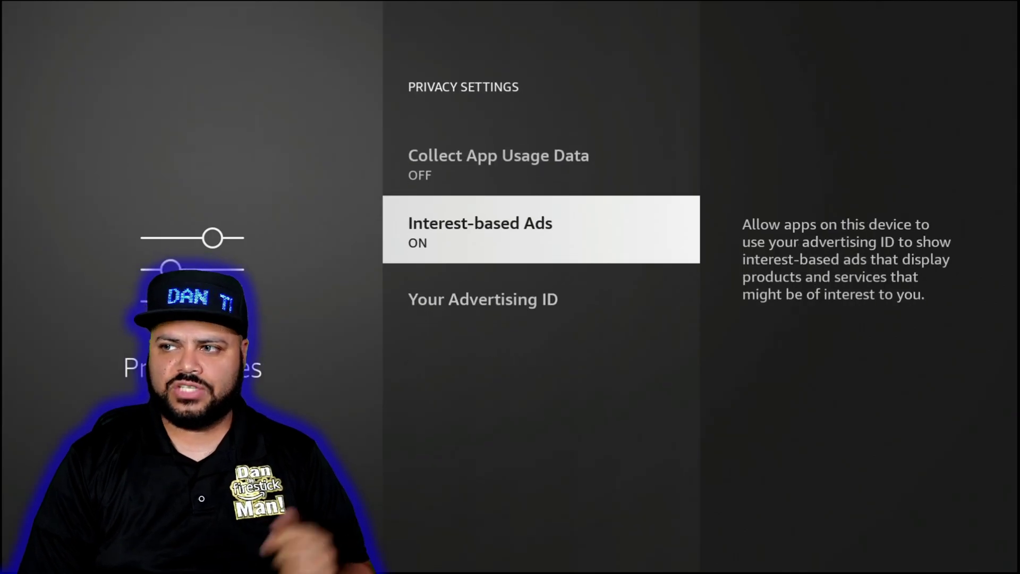
{"action": "key", "text": "Return"}
{"action": "key", "text": "Return"}
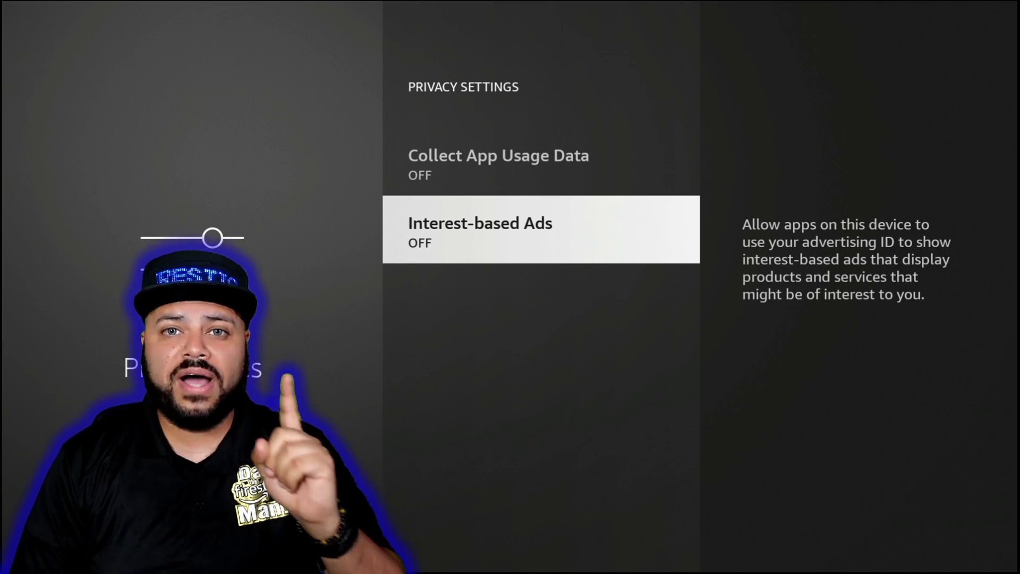
{"action": "key", "text": "Escape"}
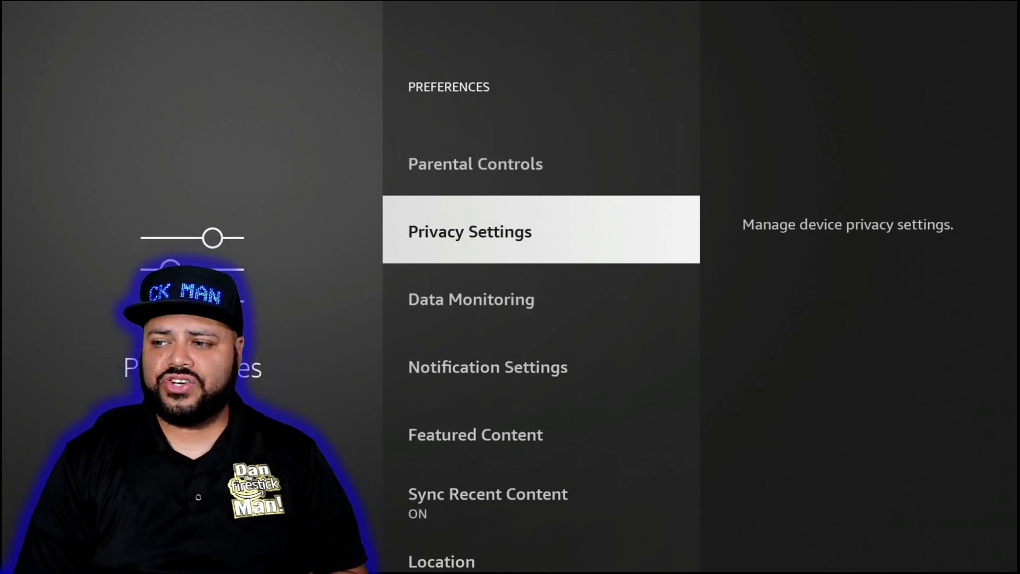
In Featured Content, switch off Allow Video Autoplay and Allow Audio Autoplay, then return to the Settings grid
{"action": "key", "text": "Down"}
{"action": "key", "text": "Down"}
{"action": "key", "text": "Down"}
{"action": "key", "text": "Return"}
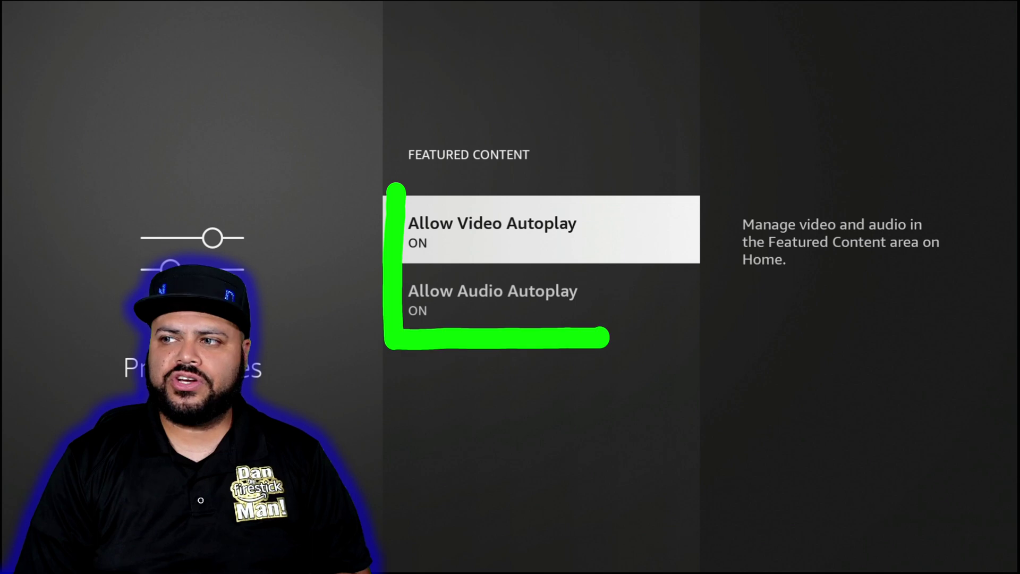
{"action": "key", "text": "Return"}
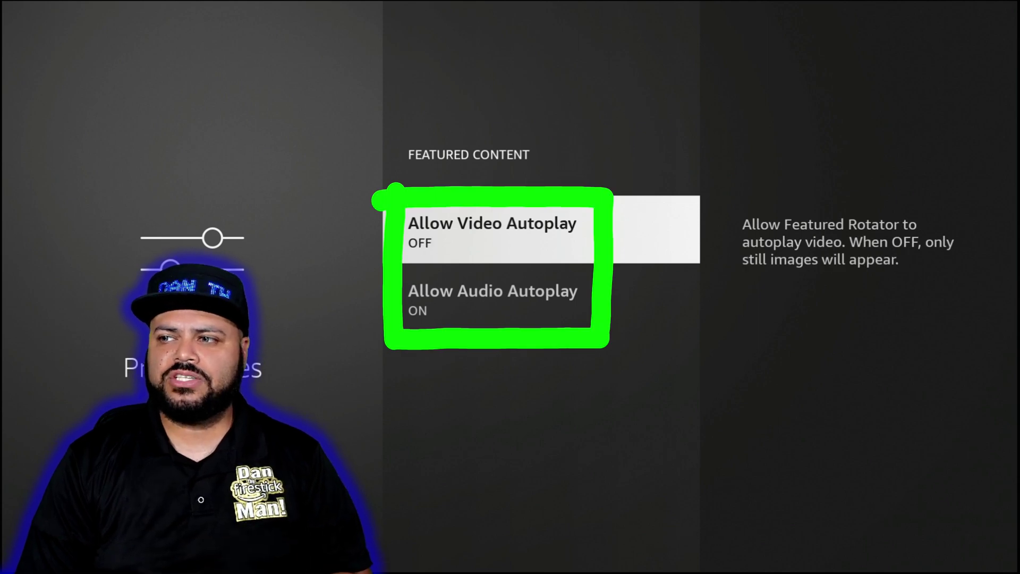
{"action": "key", "text": "Down"}
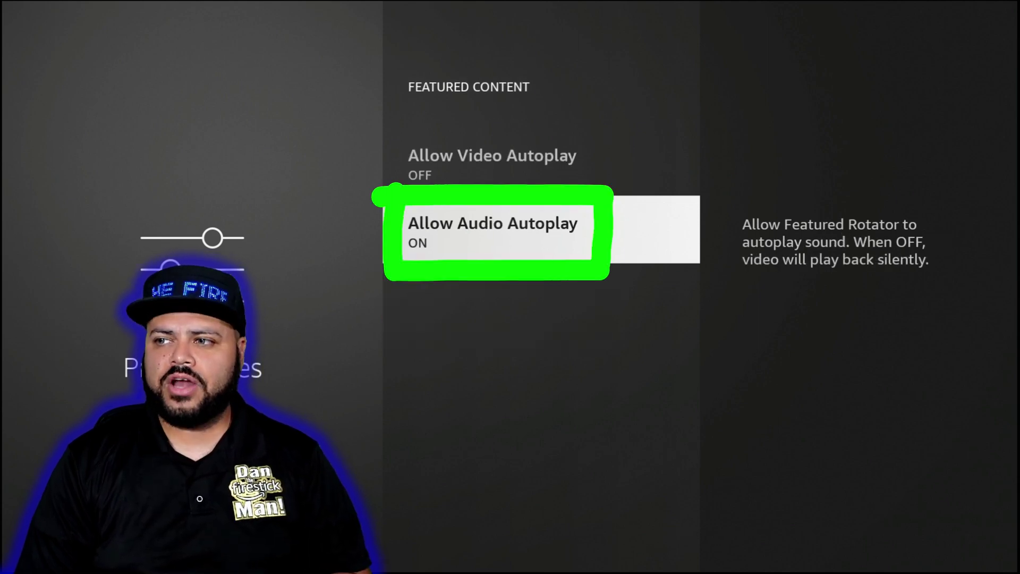
{"action": "key", "text": "Return"}
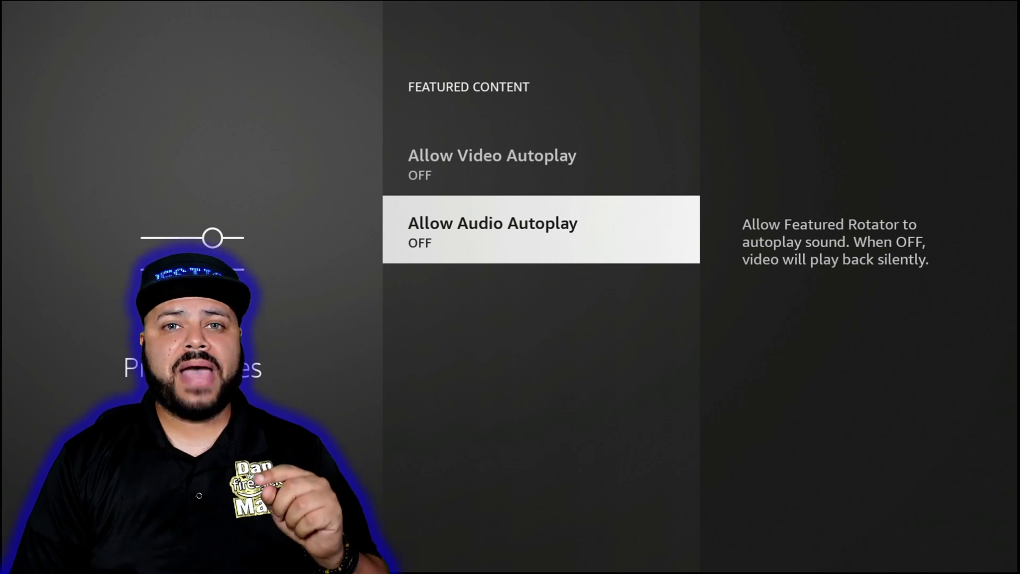
{"action": "key", "text": "Escape"}
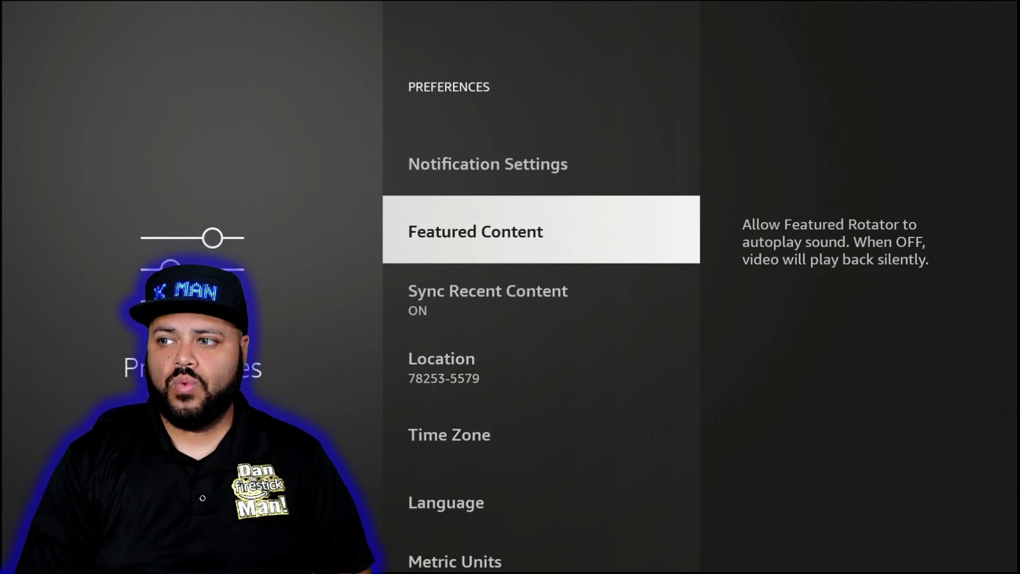
{"action": "key", "text": "Escape"}
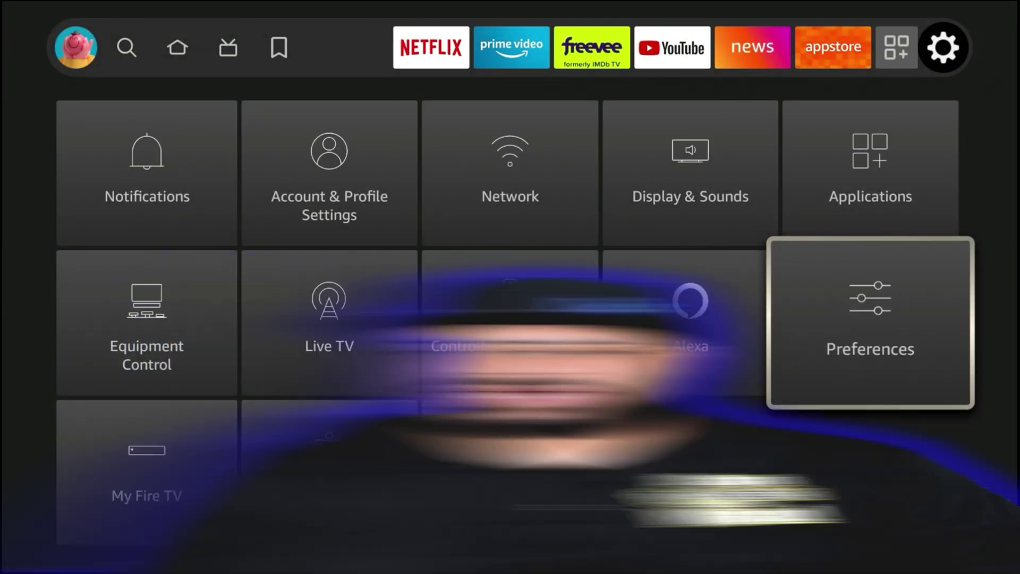
Run Check for Updates from My Fire TV > About, confirming Fire OS 7.2.8.5 is current
{"action": "key", "text": "Left"}
{"action": "key", "text": "Left"}
{"action": "key", "text": "Left"}
{"action": "key", "text": "Left"}
{"action": "key", "text": "Down"}
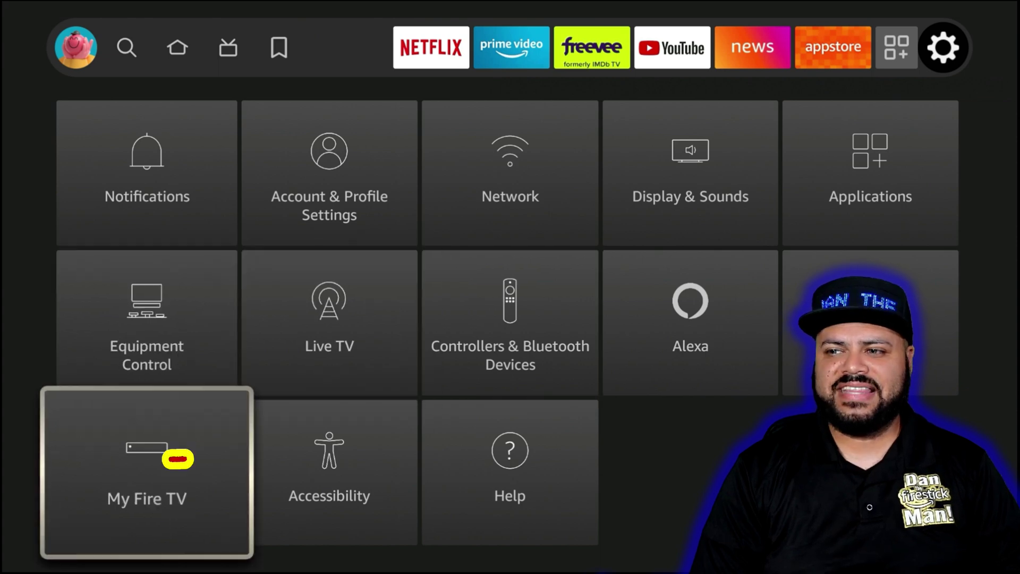
{"action": "key", "text": "Return"}
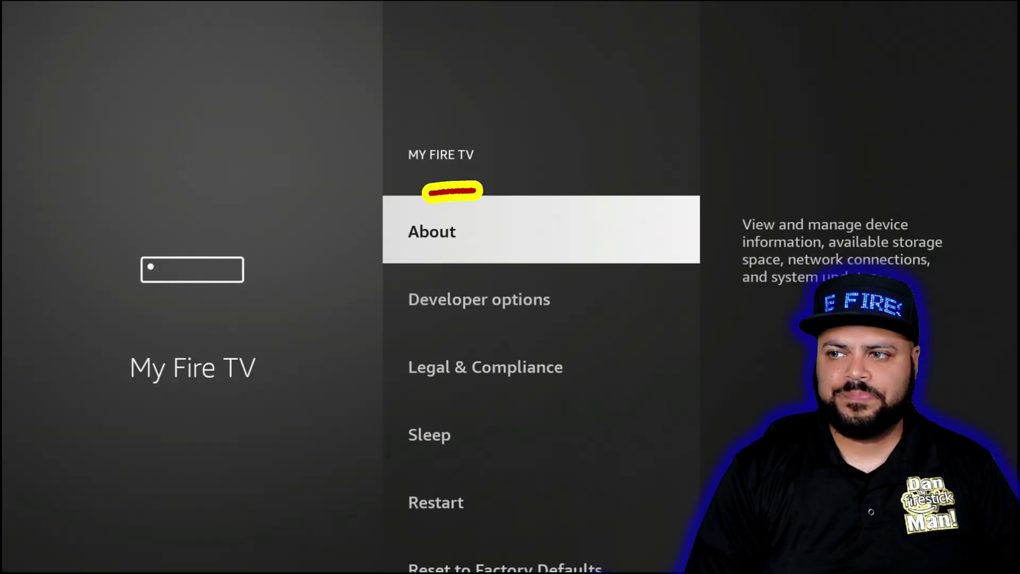
{"action": "key", "text": "Return"}
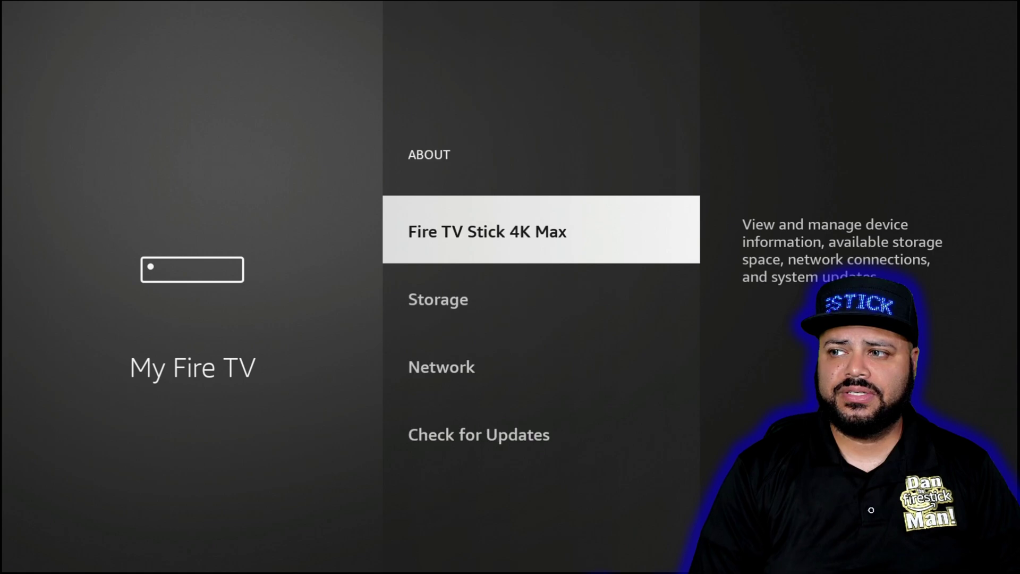
{"action": "key", "text": "Down"}
{"action": "key", "text": "Down"}
{"action": "key", "text": "Down"}
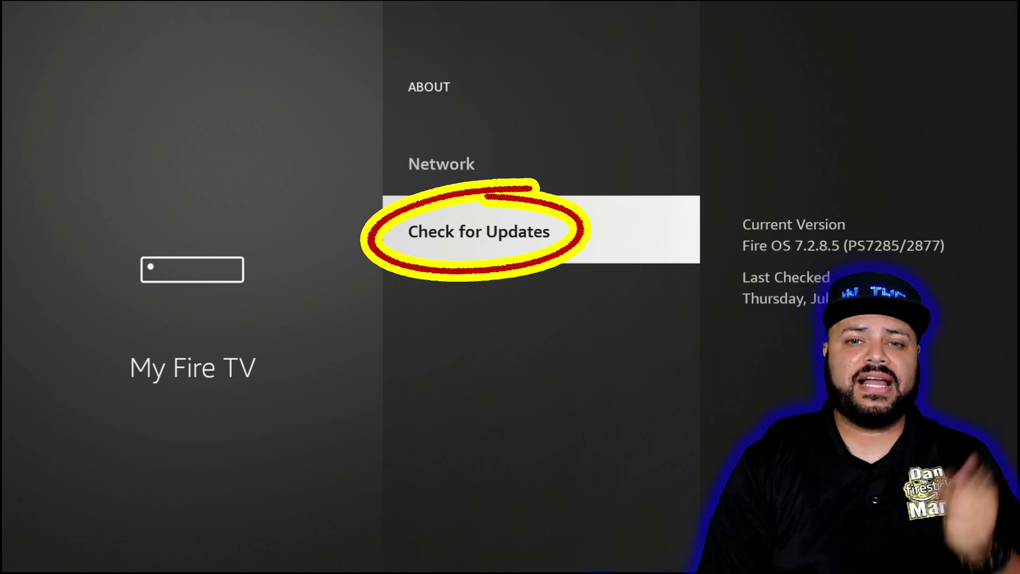
{"action": "key", "text": "Return"}
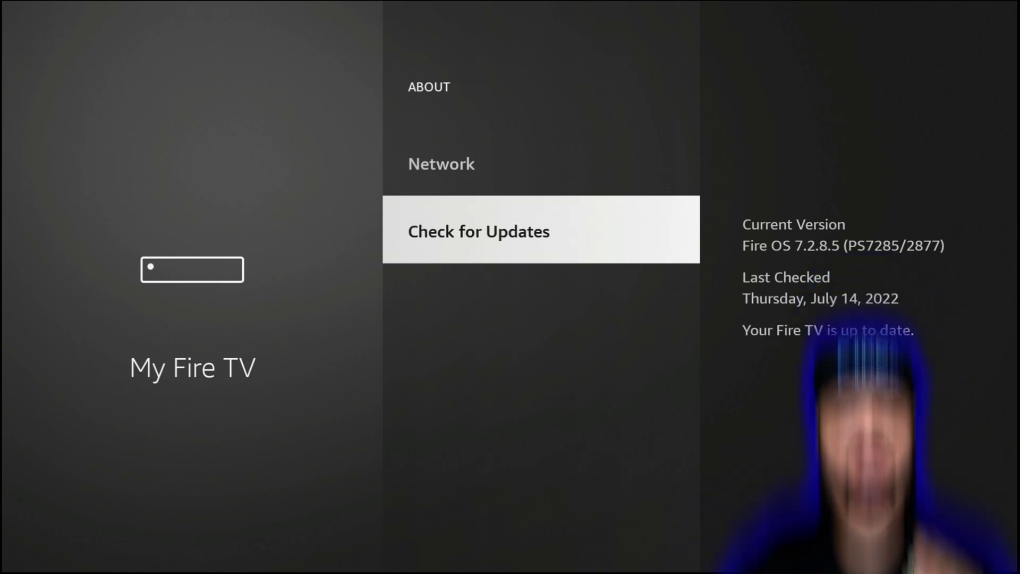